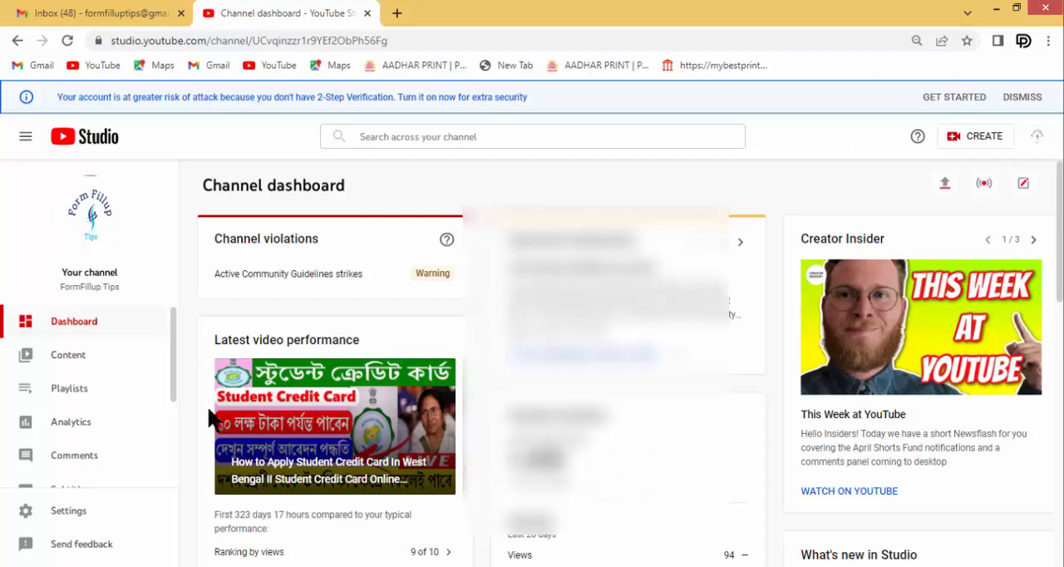
Open the "WBSEDCL New Connection Apply Online" video from the channel content in the video editor
click(73, 363)
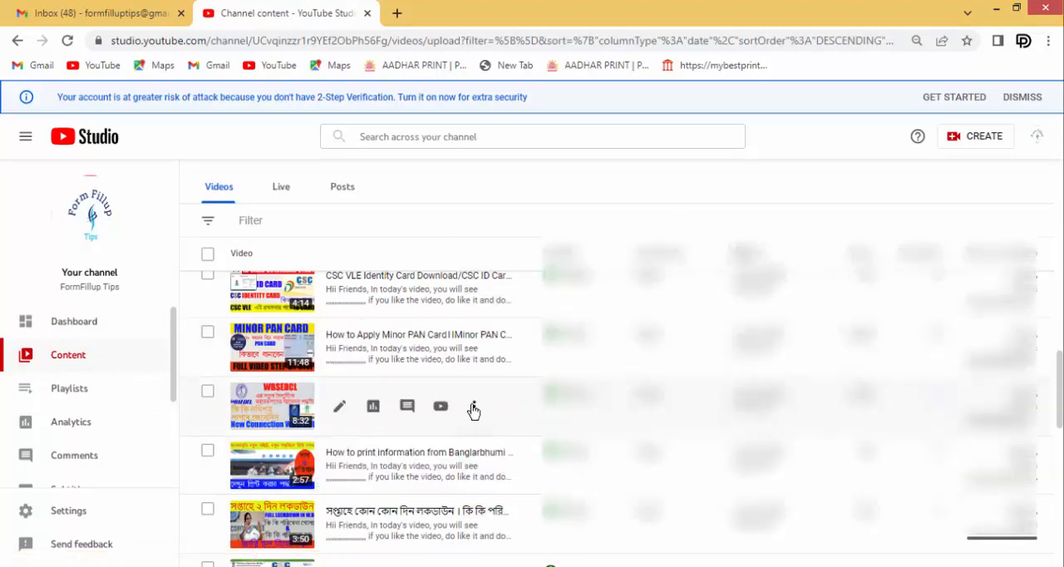
click(340, 408)
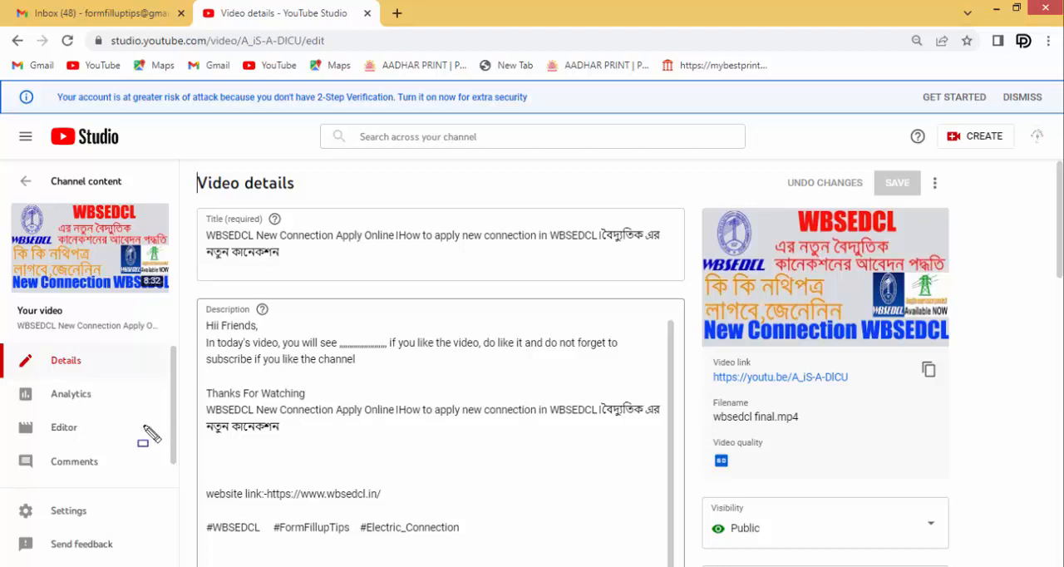
mouse_move(26, 414)
mouse_down()
mouse_move(80, 466)
mouse_move(103, 449)
mouse_up()
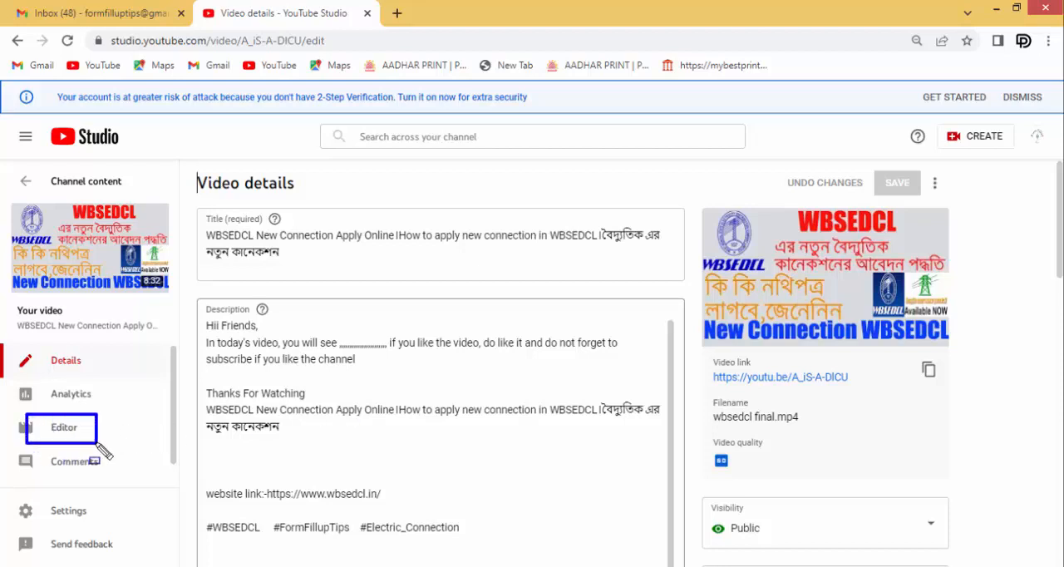
key(Escape)
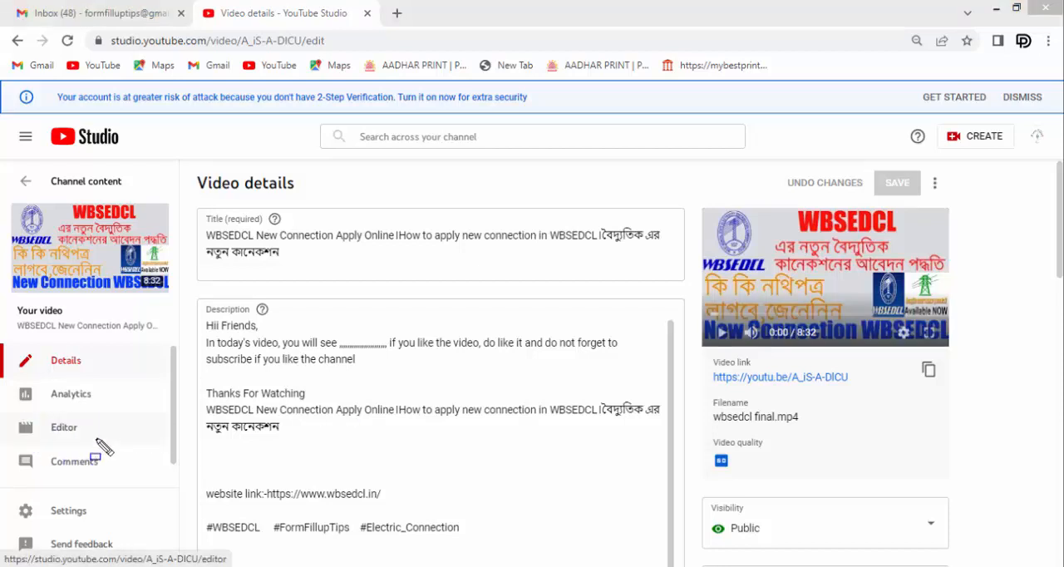
click(60, 435)
click(60, 436)
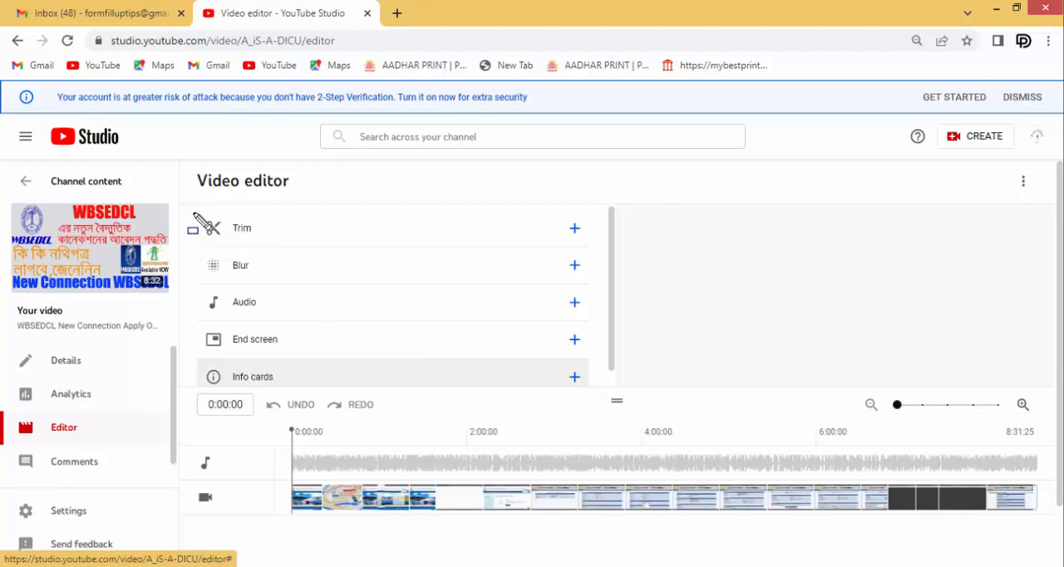
mouse_move(193, 214)
mouse_down()
mouse_move(294, 244)
mouse_move(363, 245)
mouse_up()
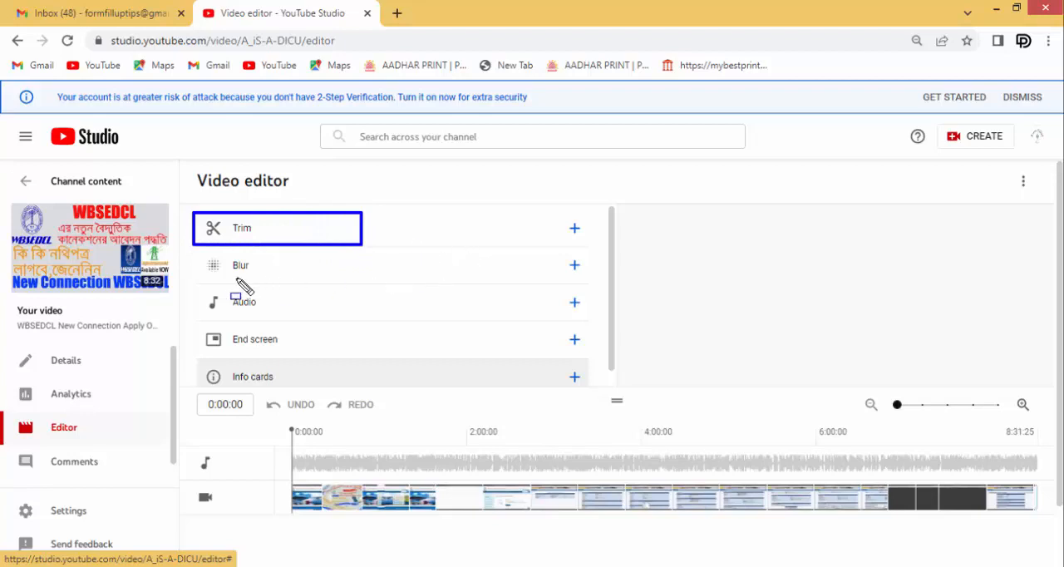
mouse_move(190, 250)
mouse_down()
mouse_move(204, 269)
mouse_move(286, 275)
mouse_up()
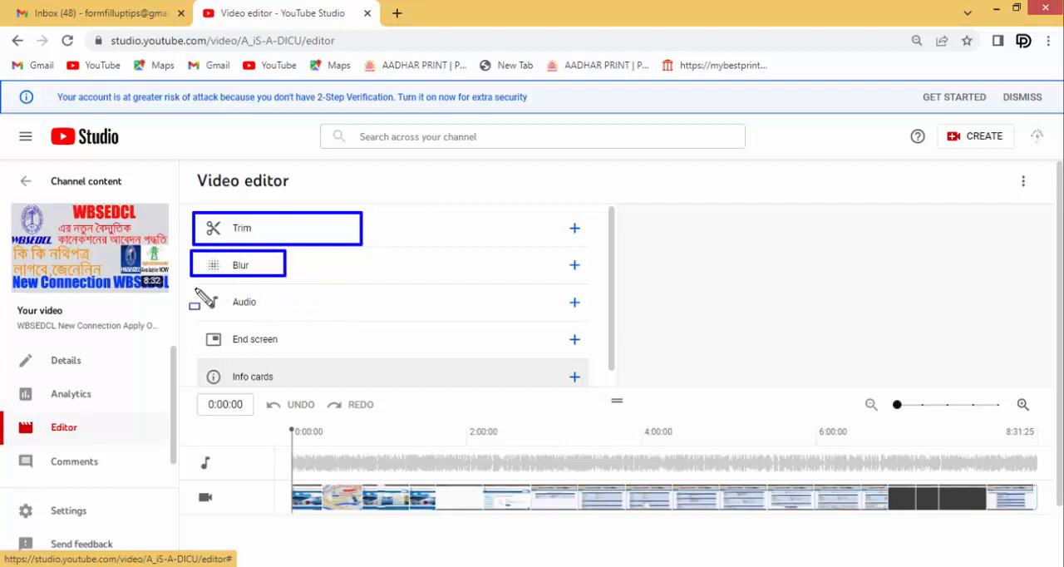
mouse_move(197, 288)
mouse_down()
mouse_move(230, 316)
mouse_move(284, 317)
mouse_up()
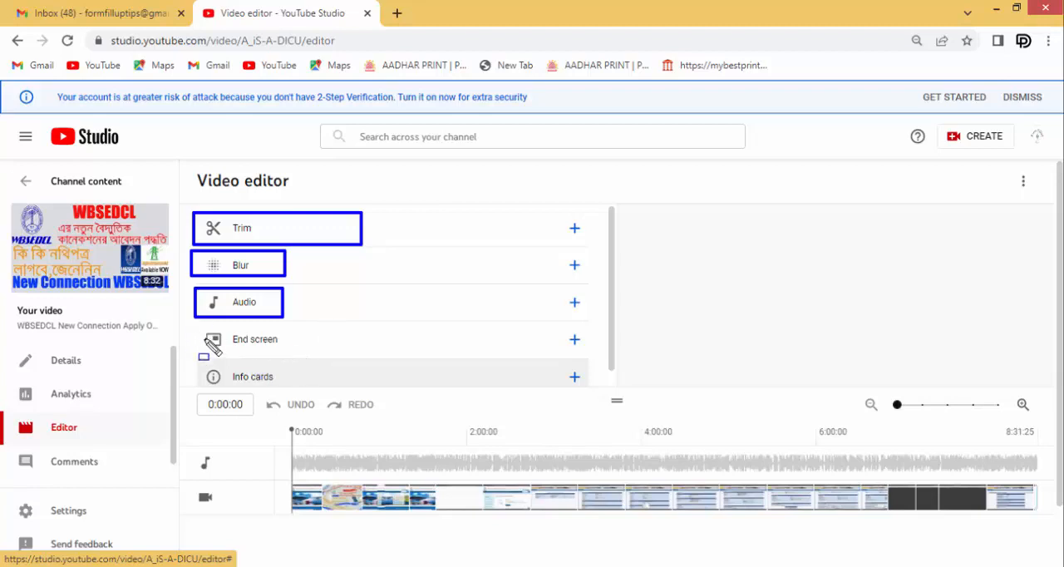
drag(195, 327, 290, 354)
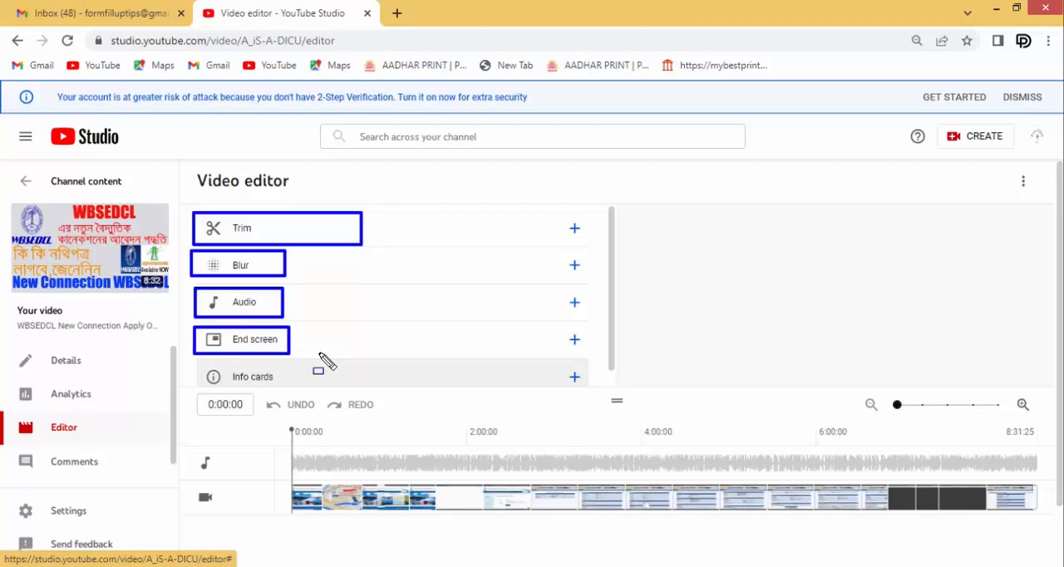
key(Escape)
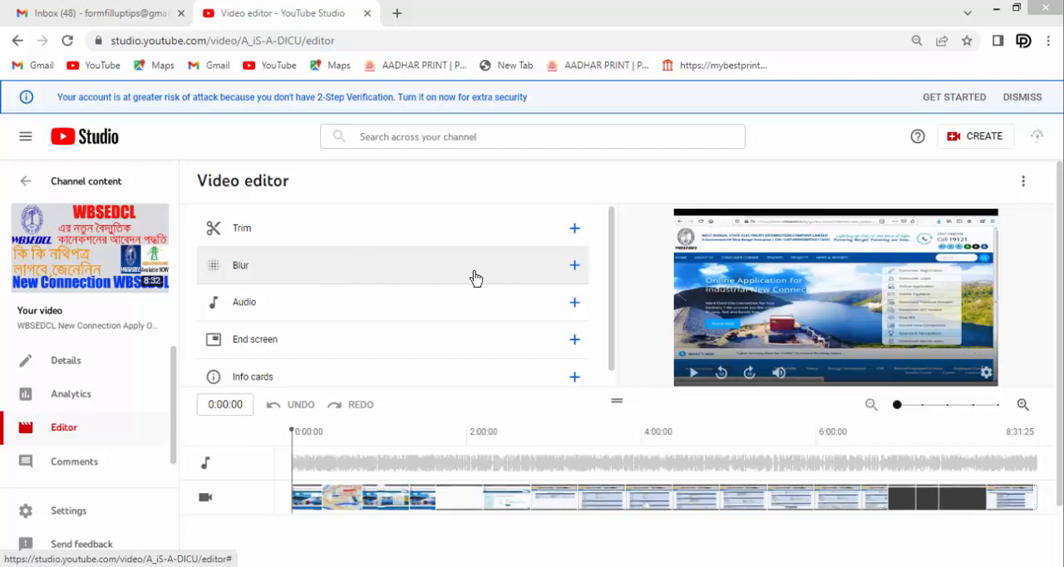
click(574, 266)
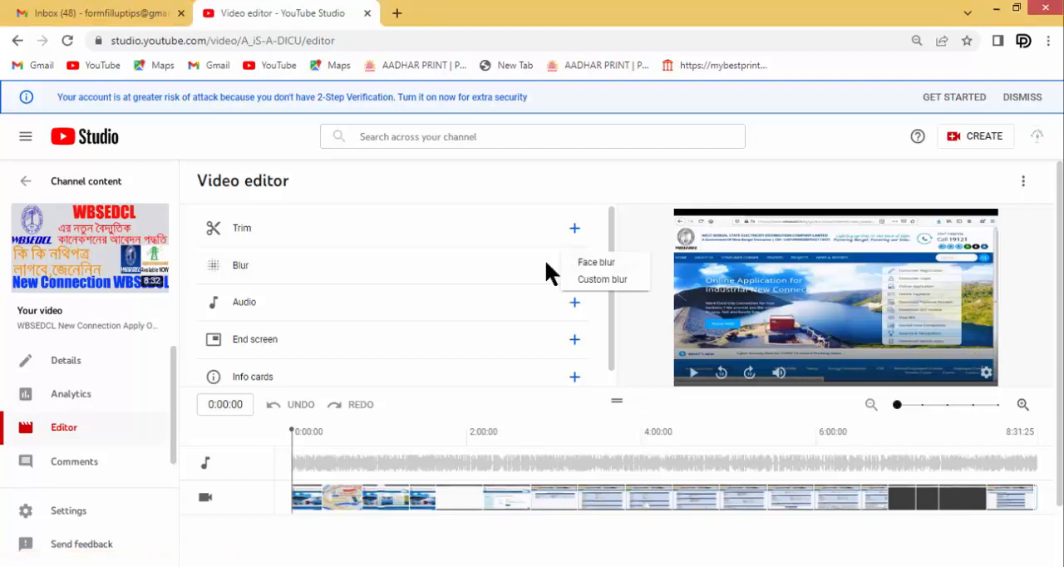
click(597, 264)
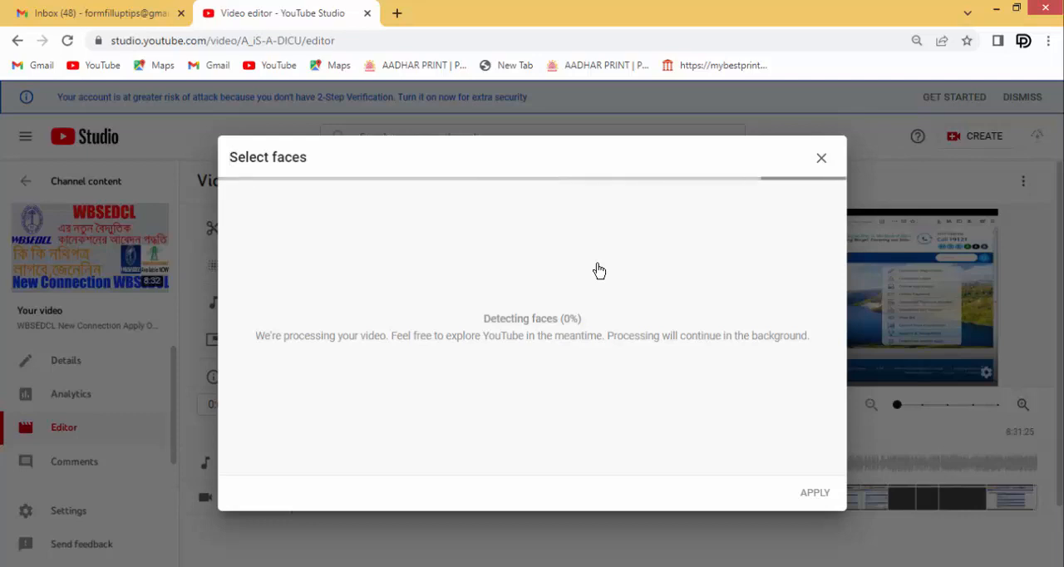
click(821, 160)
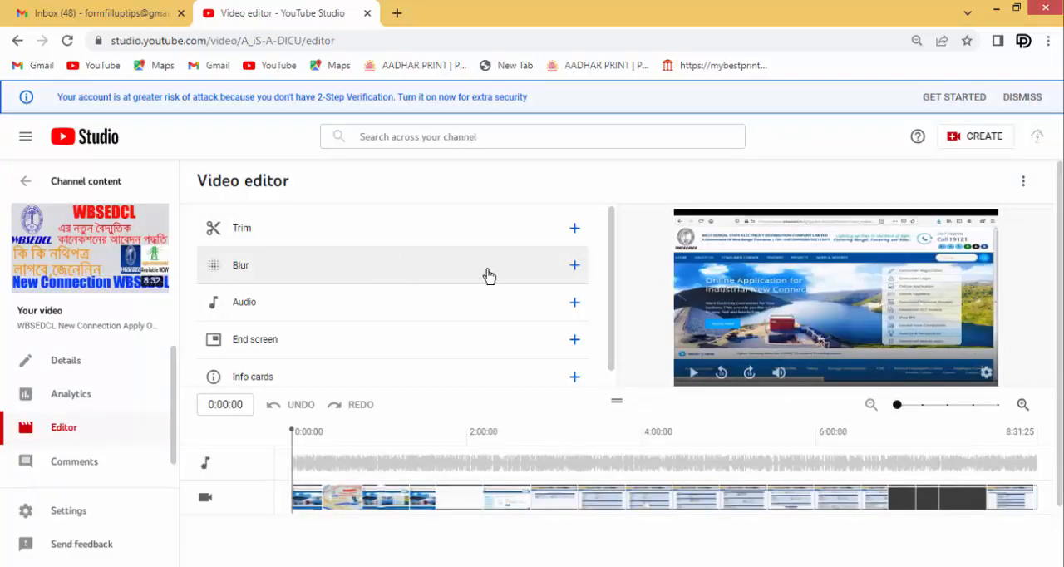
Add a rectangular custom blur to the video and shift it slightly within the preview frame
click(577, 267)
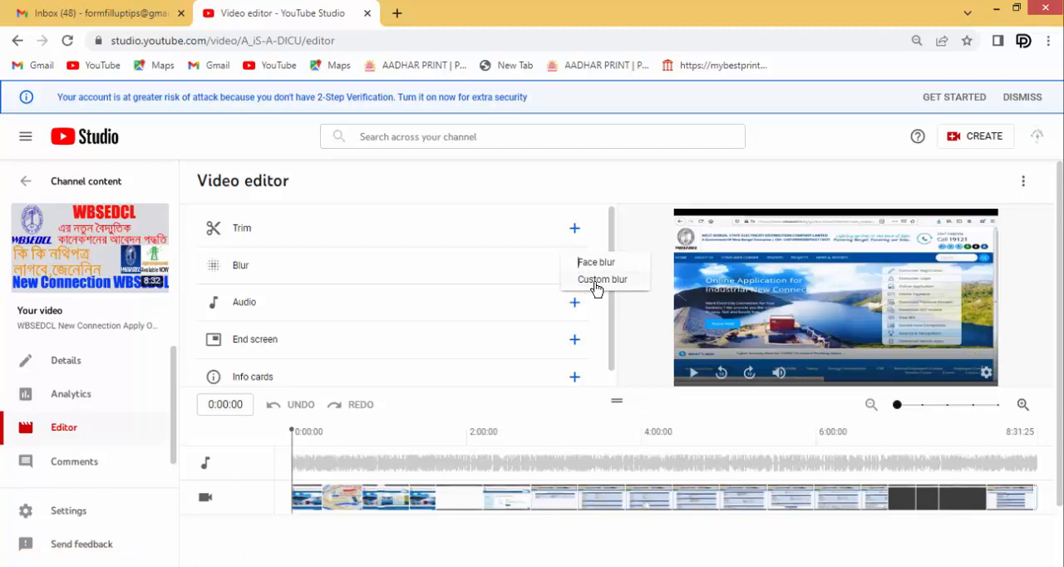
click(595, 283)
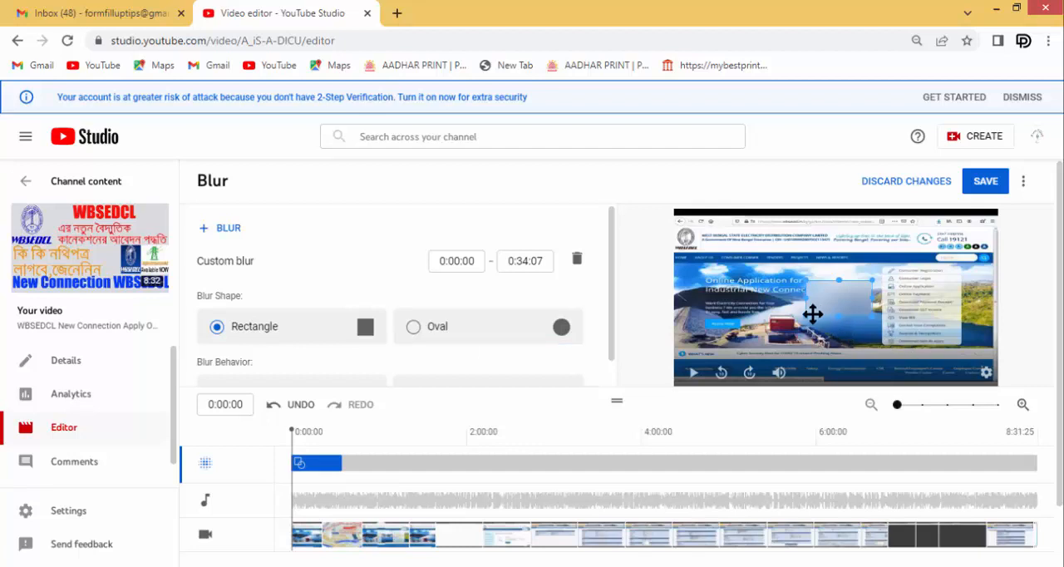
mouse_move(804, 318)
mouse_down()
mouse_move(771, 327)
mouse_move(813, 302)
mouse_move(800, 316)
mouse_up()
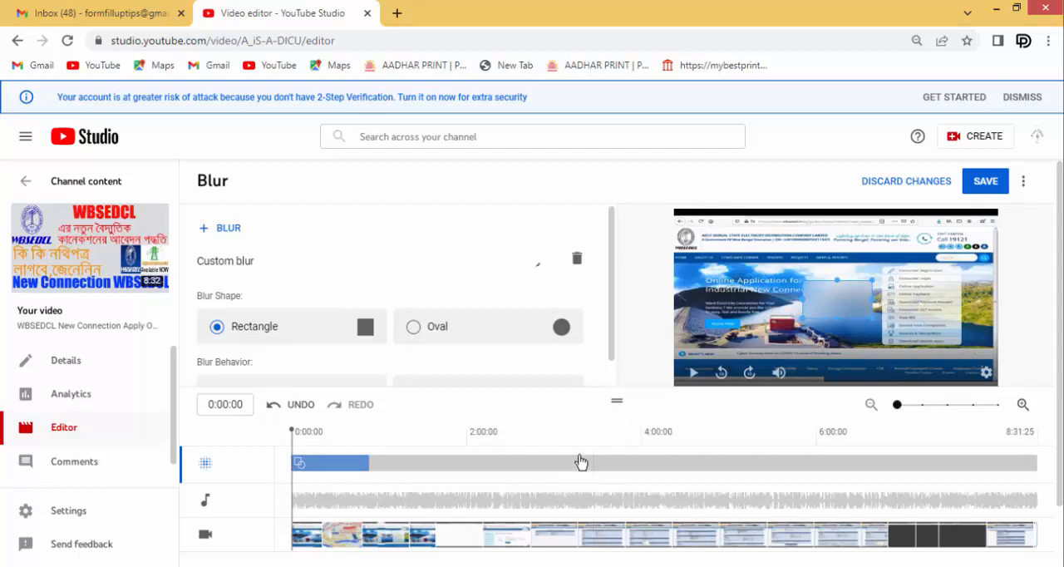
scroll(591, 349, down, 1)
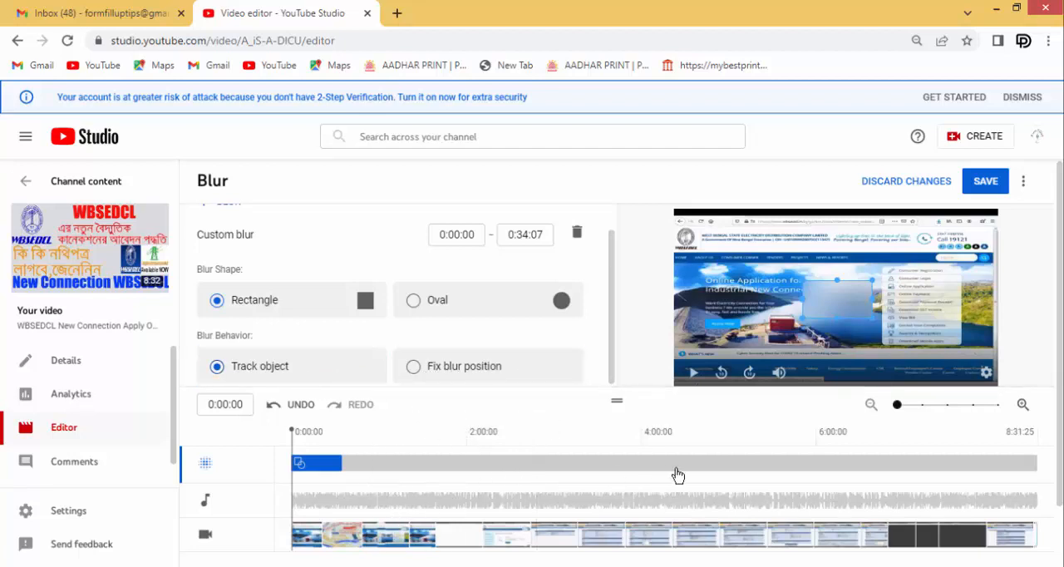
Find the application form section, set the blur from 2:55:03 to 4:18:08, and enlarge it over the form's entry fields
click(641, 501)
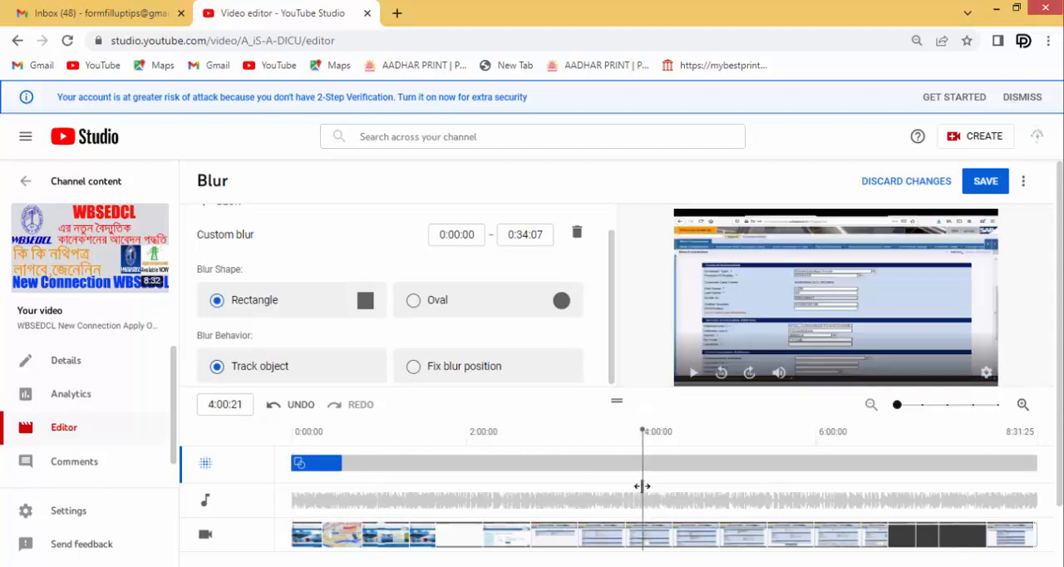
click(618, 489)
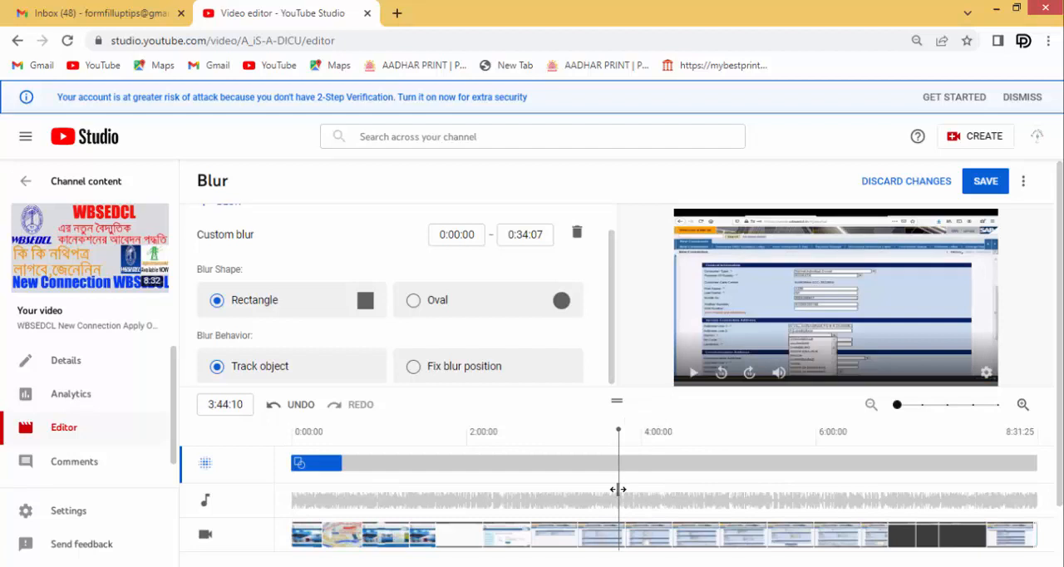
click(589, 490)
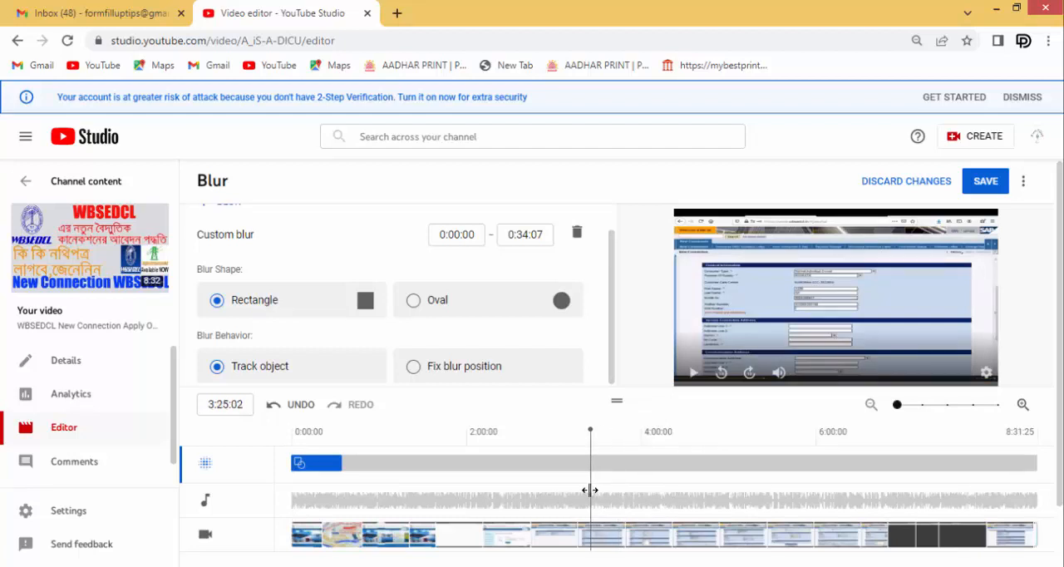
click(571, 492)
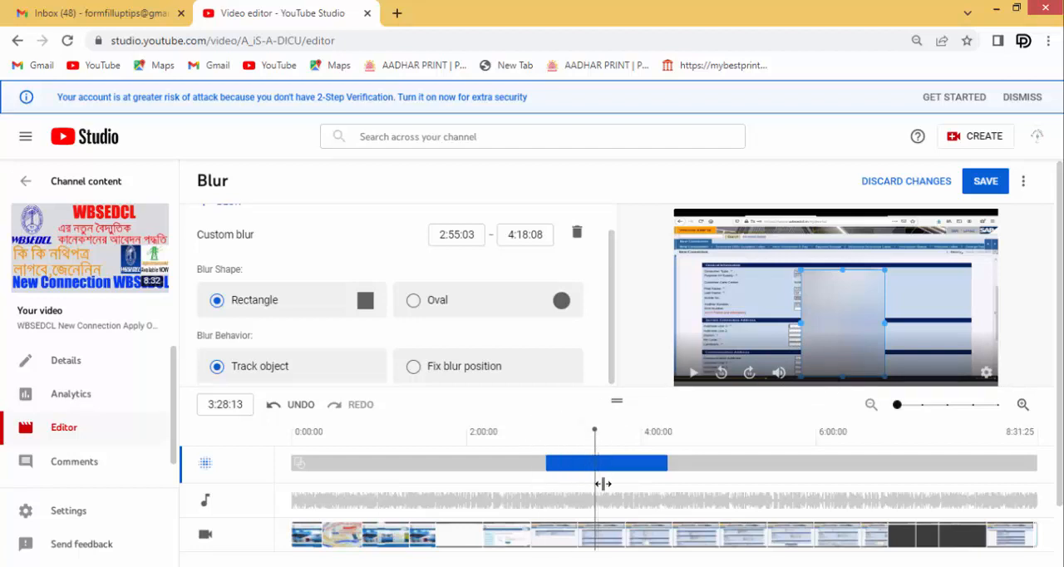
Check the blurred form section along the timeline and extend the blur's end time to 4:55:10
drag(602, 483, 625, 483)
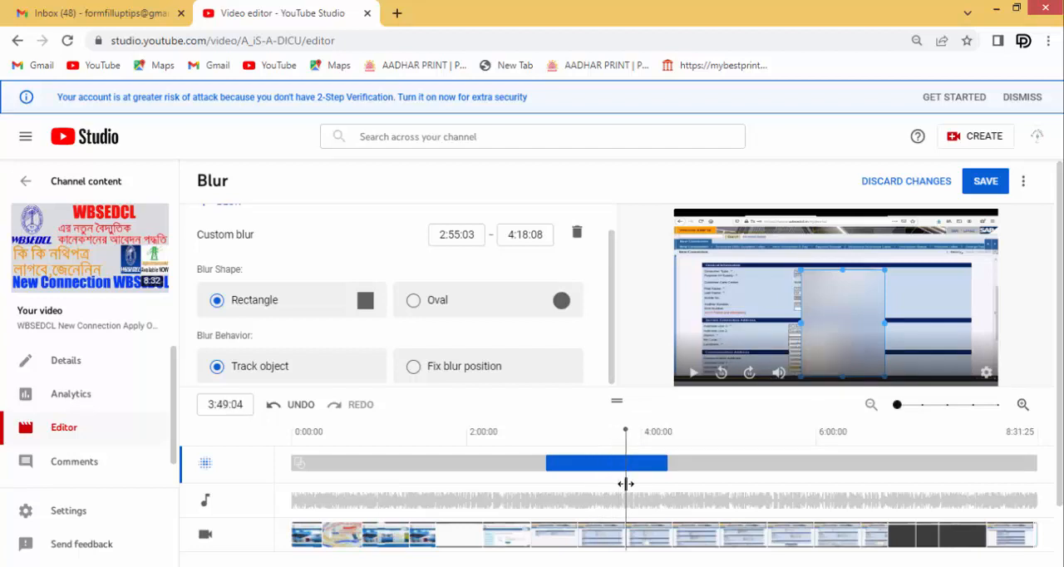
drag(626, 483, 635, 483)
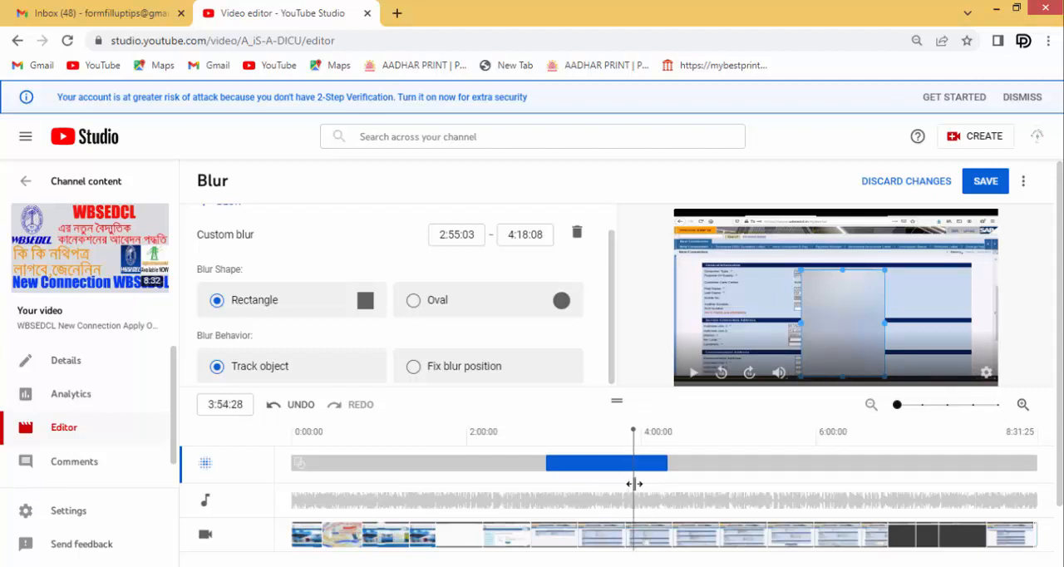
drag(635, 483, 648, 485)
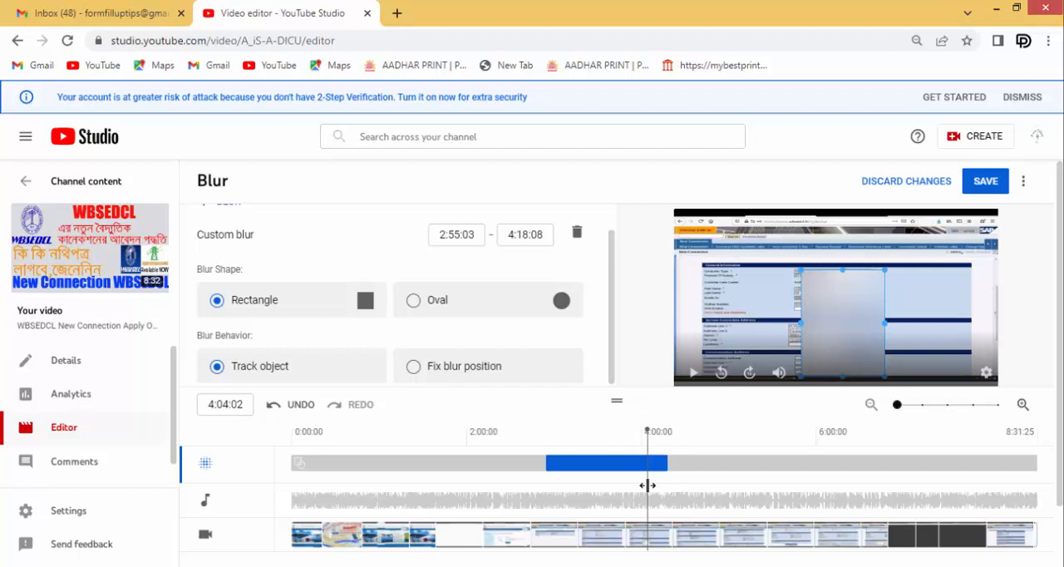
drag(648, 485, 776, 499)
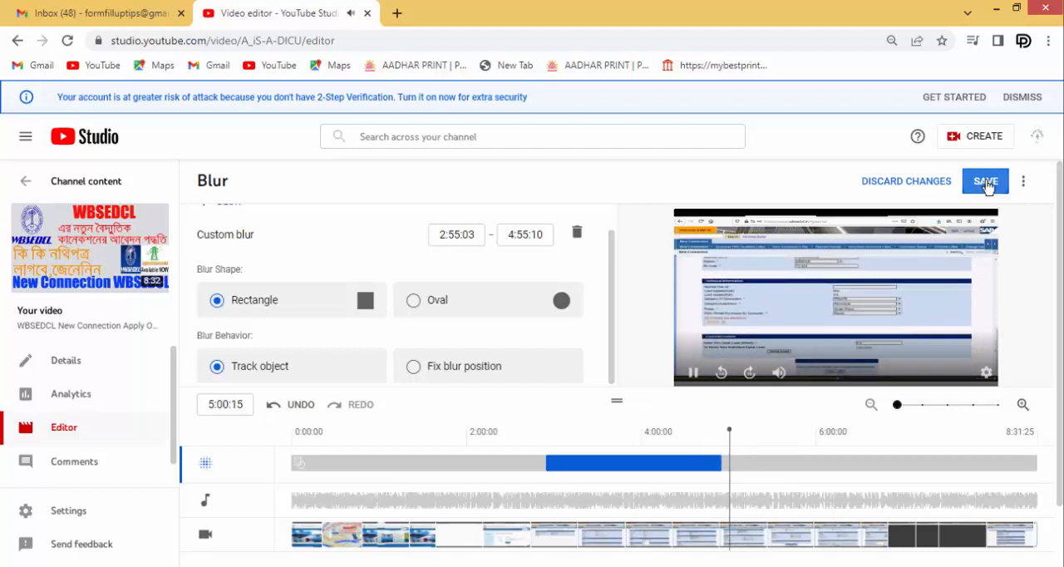
Save the blur edit to the video and confirm the changes
click(989, 185)
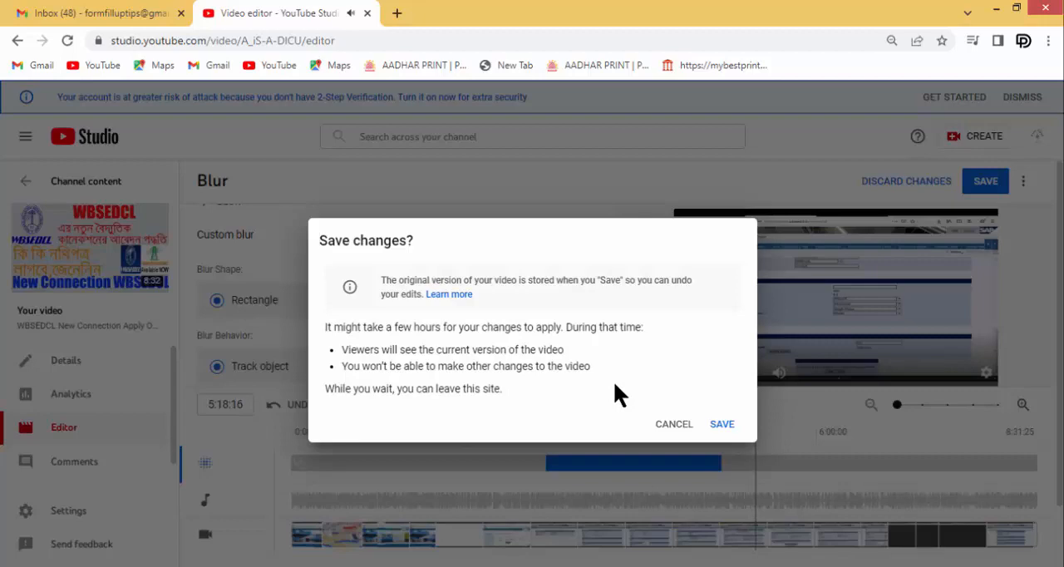
click(722, 425)
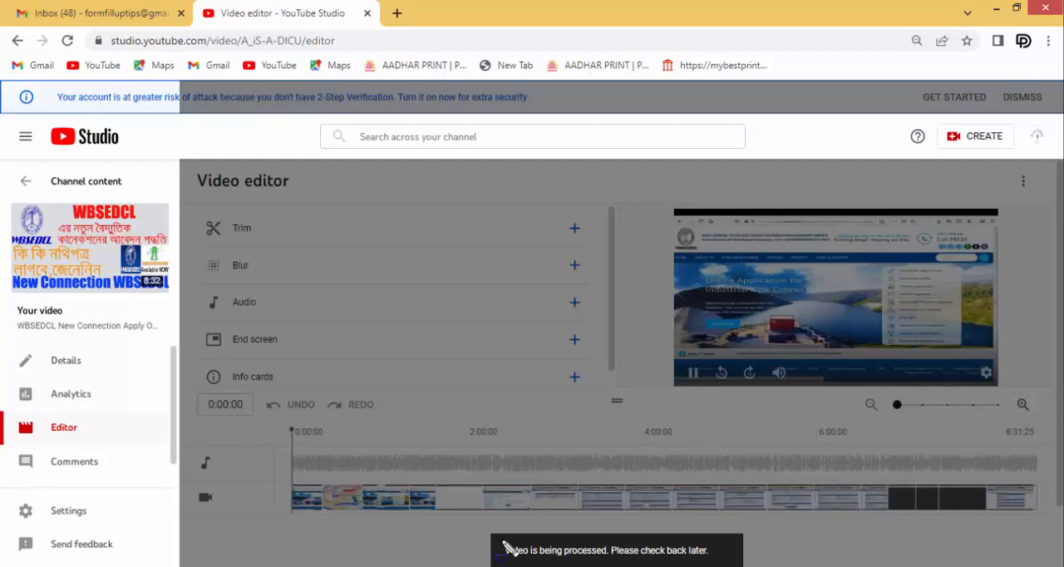
mouse_move(501, 540)
mouse_down()
mouse_move(506, 559)
mouse_move(703, 552)
mouse_move(717, 561)
mouse_up()
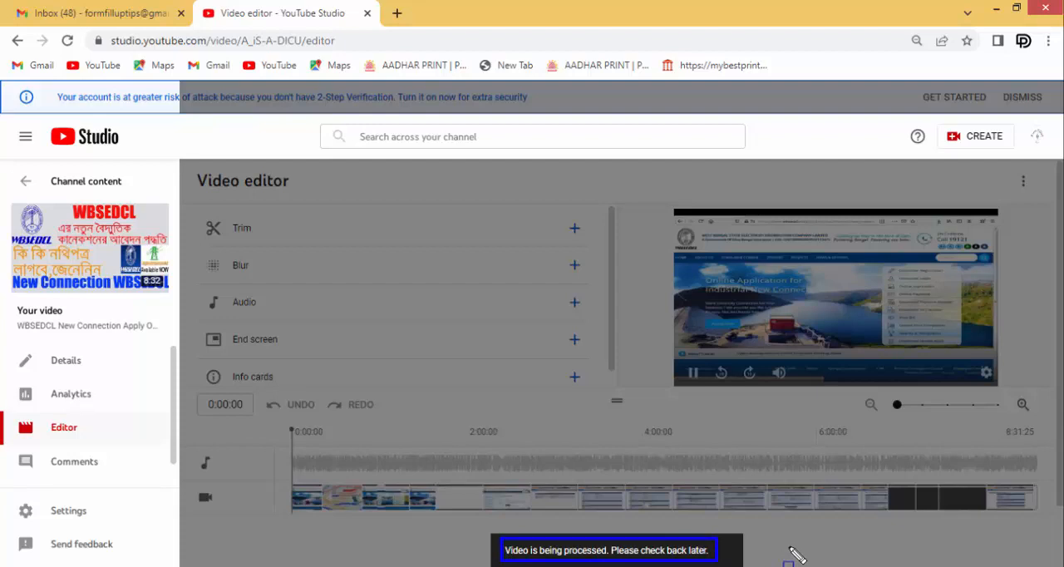
key(Escape)
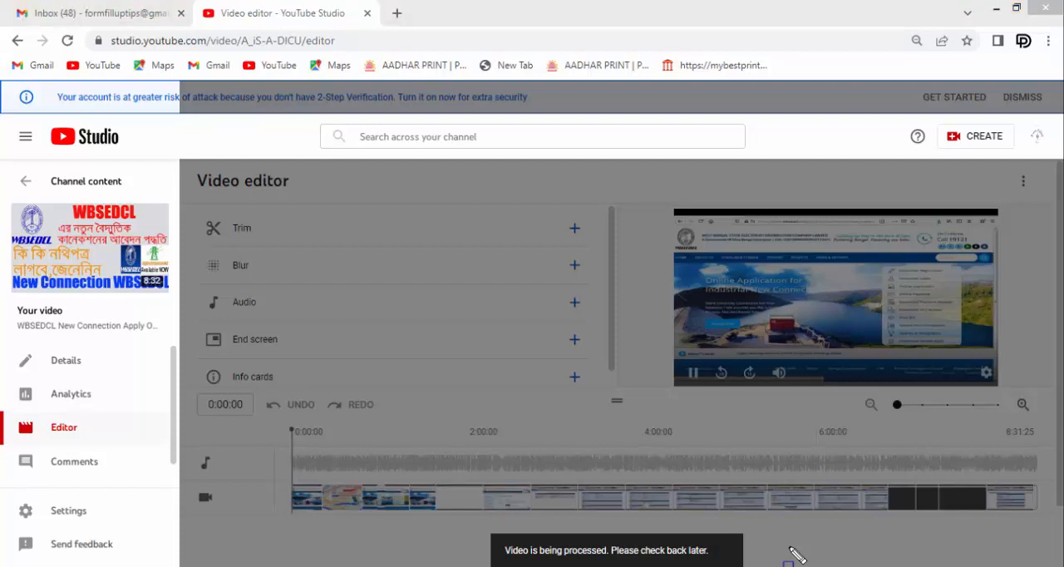